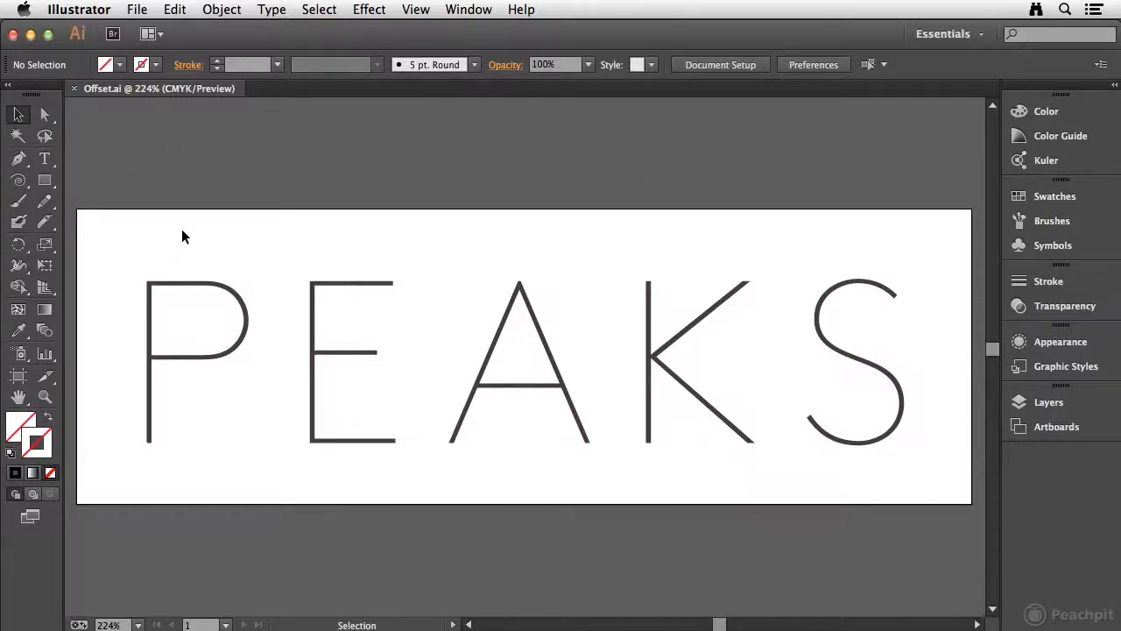
- Select the letters P, E and A one after another to examine their outlined shapes
{"action": "left_click_drag", "start_coordinate": [183, 260], "coordinate": [214, 291]}
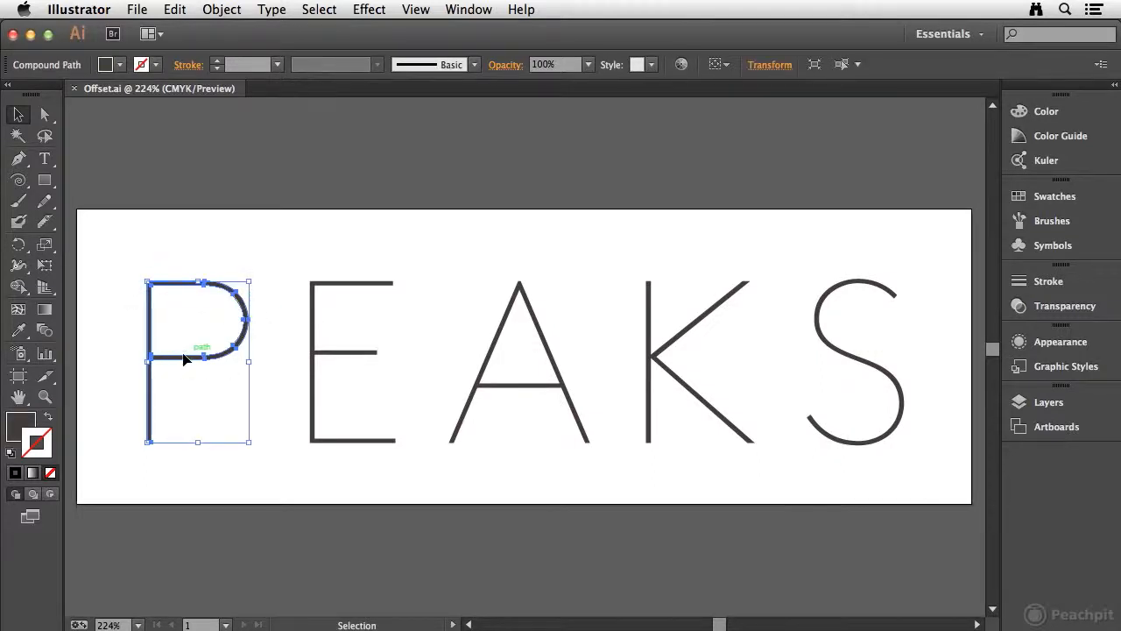
{"action": "left_click", "coordinate": [369, 282]}
{"action": "left_click", "coordinate": [454, 259]}
{"action": "left_click", "coordinate": [508, 286]}
{"action": "left_click", "coordinate": [568, 272]}
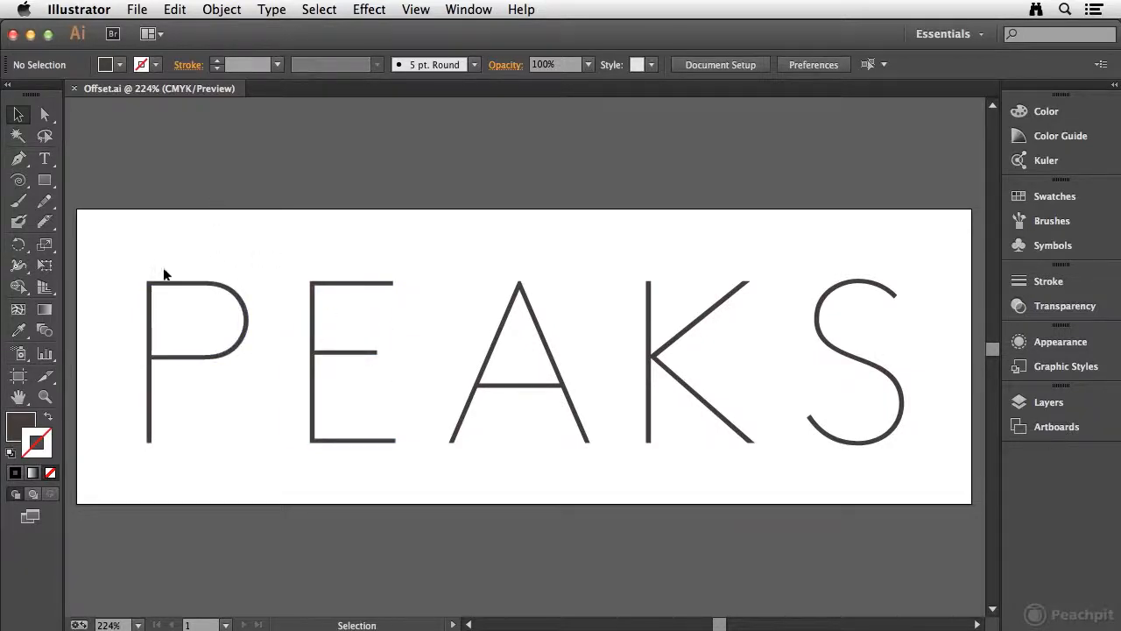
- Start the Offset Path command on the letter P with its live preview turned on
{"action": "left_click_drag", "start_coordinate": [202, 297], "coordinate": [203, 299]}
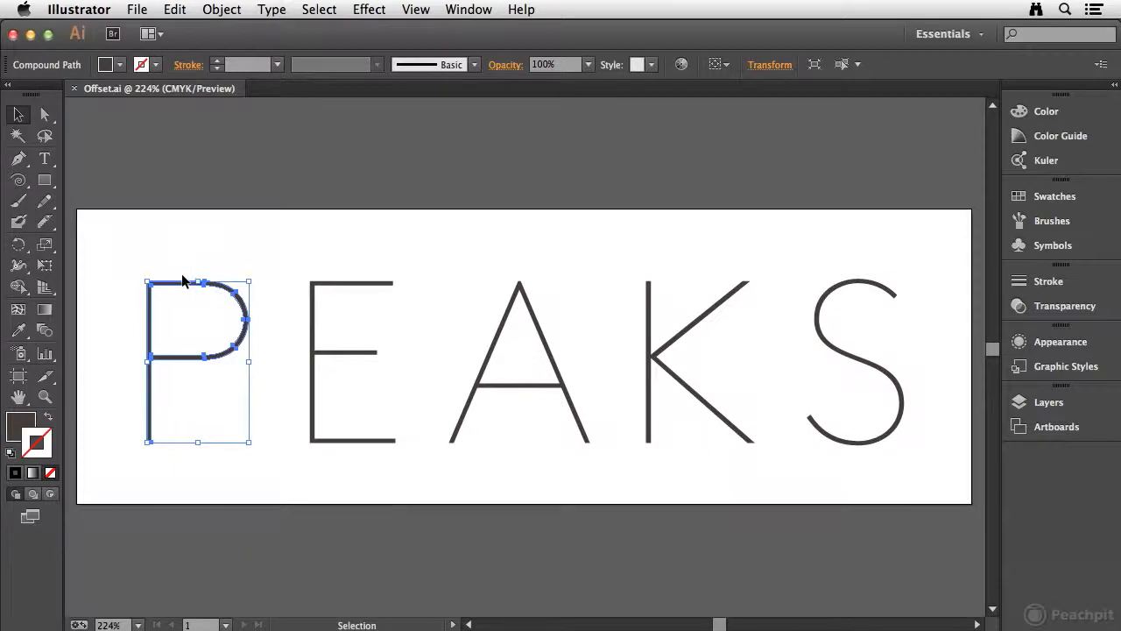
{"action": "key", "text": "z"}
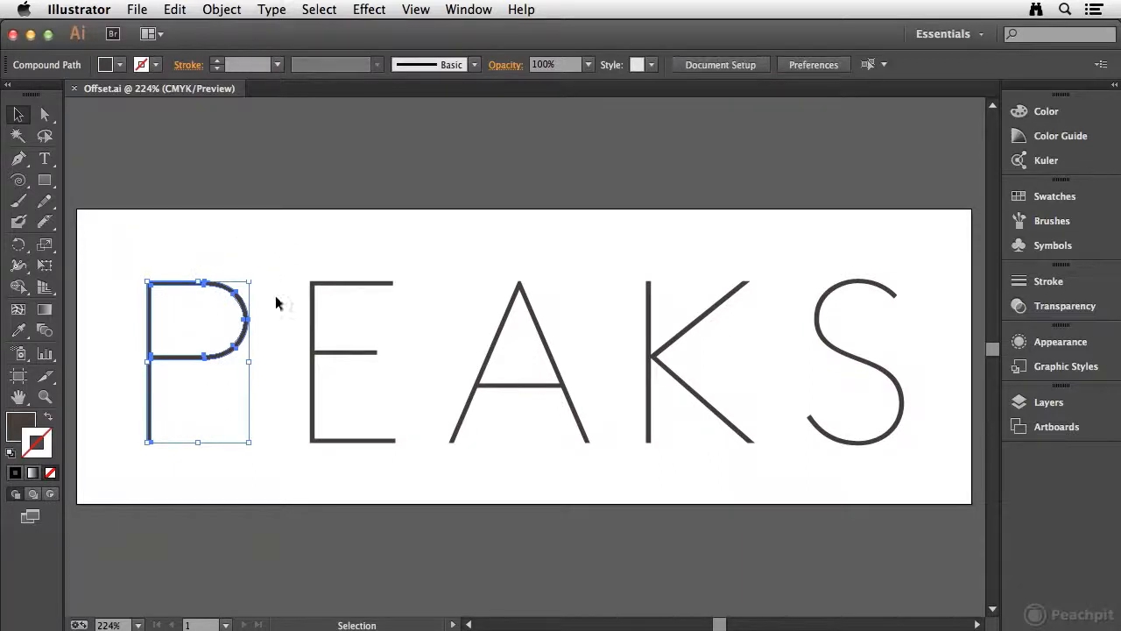
{"action": "left_click_drag", "start_coordinate": [93, 213], "coordinate": [304, 477]}
{"action": "left_click_drag", "start_coordinate": [573, 320], "coordinate": [568, 285]}
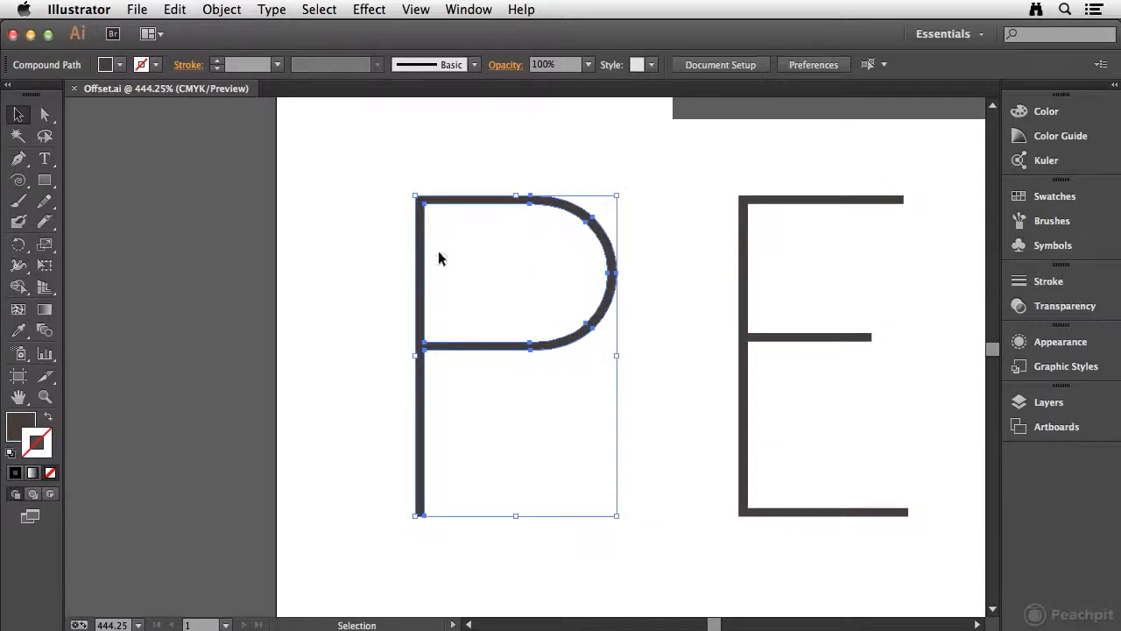
{"action": "left_click", "coordinate": [221, 11]}
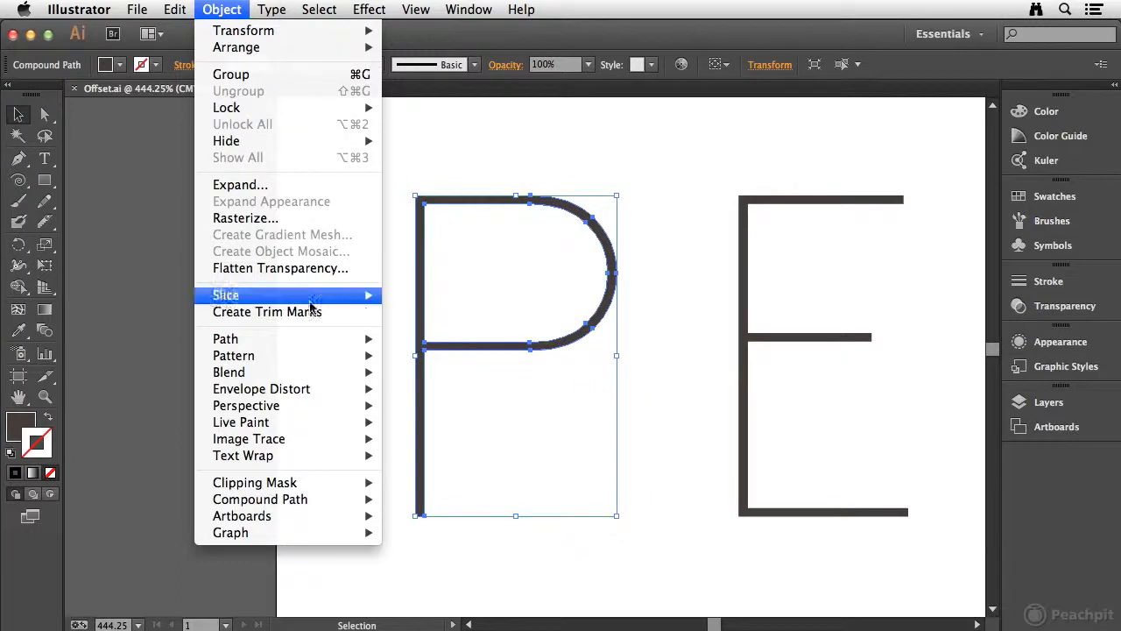
{"action": "mouse_move", "coordinate": [281, 344]}
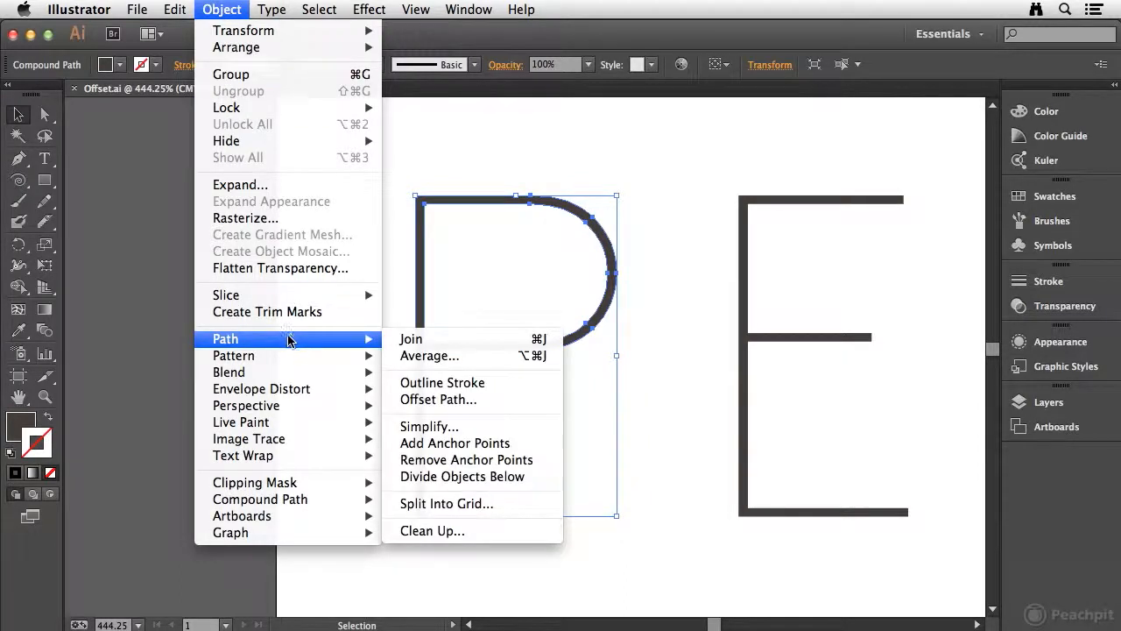
{"action": "left_click", "coordinate": [464, 400]}
{"action": "left_click_drag", "start_coordinate": [760, 250], "coordinate": [864, 158]}
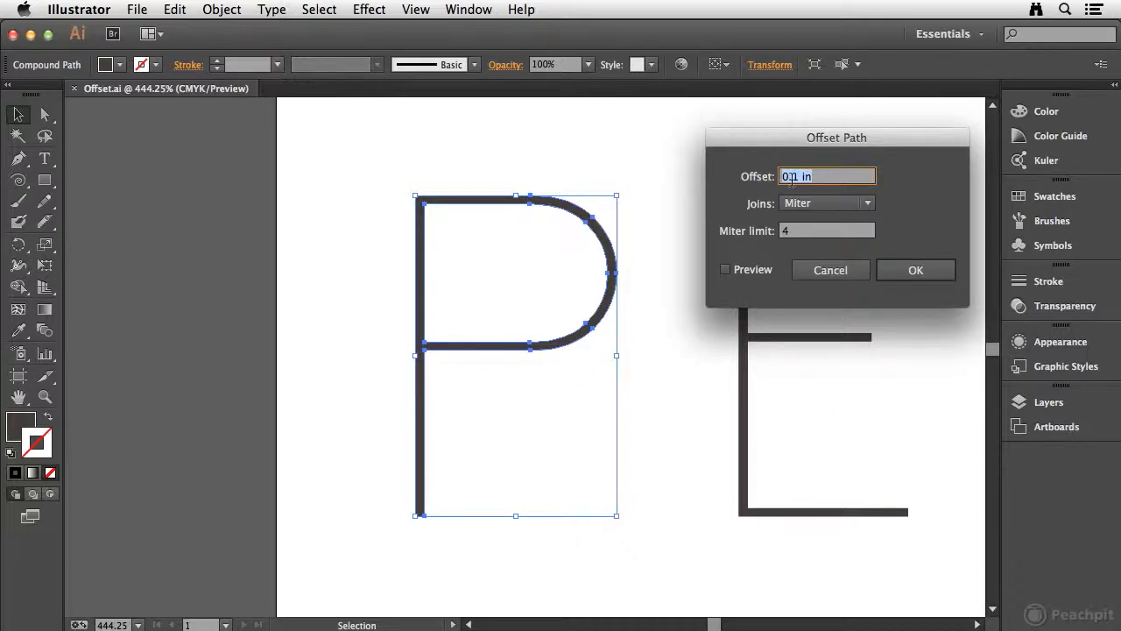
{"action": "left_click", "coordinate": [725, 269]}
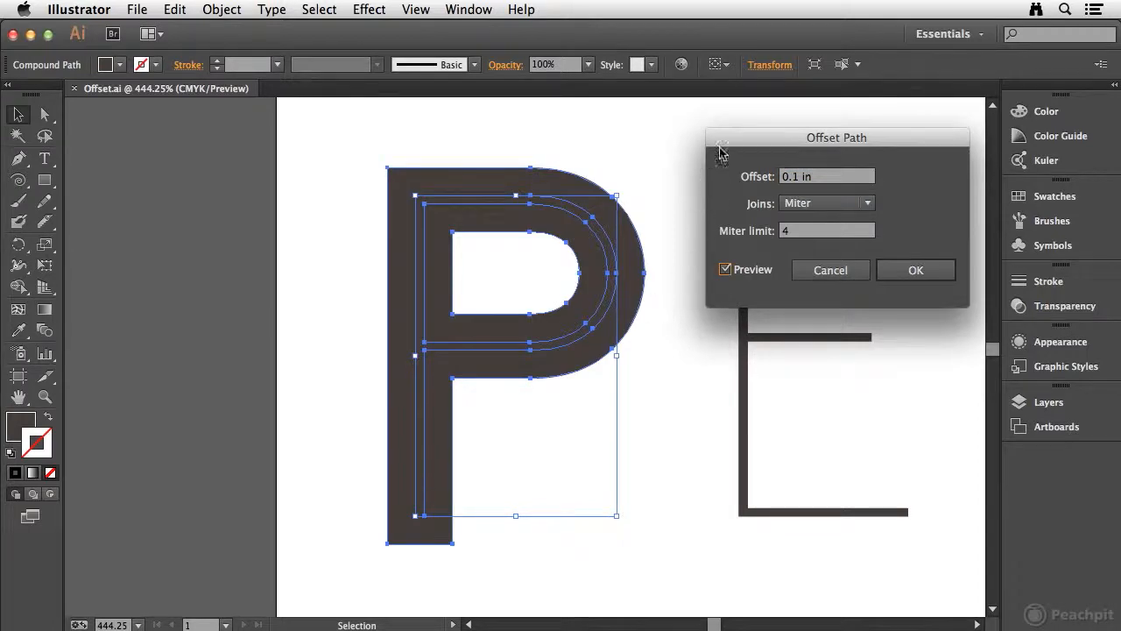
- Try other offset distances for the P, then apply the offset at 0.1 in with Miter joins
{"action": "left_click", "coordinate": [849, 181]}
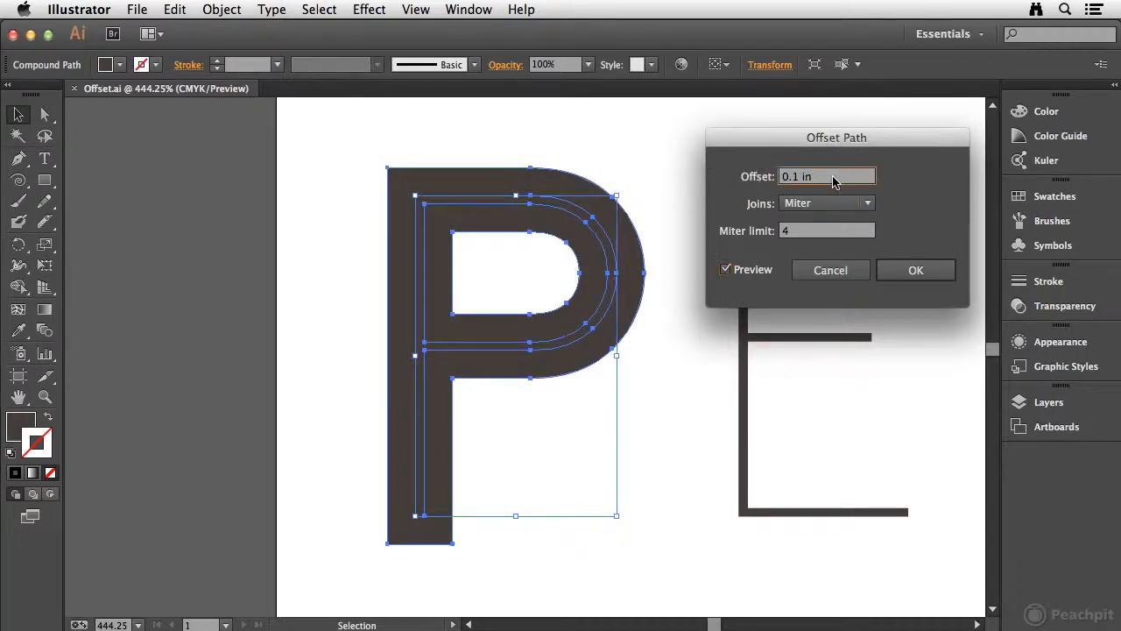
{"action": "key", "text": "Up"}
{"action": "key", "text": "Up"}
{"action": "key", "text": "Down"}
{"action": "key", "text": "Down"}
{"action": "key", "text": "Up"}
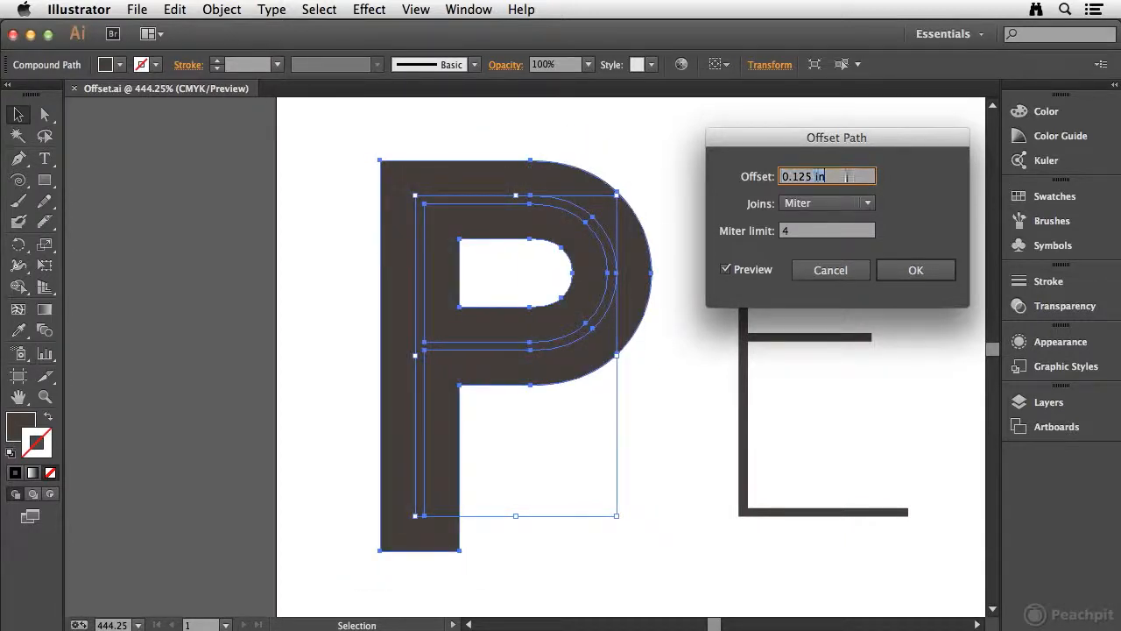
{"action": "key", "text": "BackSpace"}
{"action": "key", "text": "Tab"}
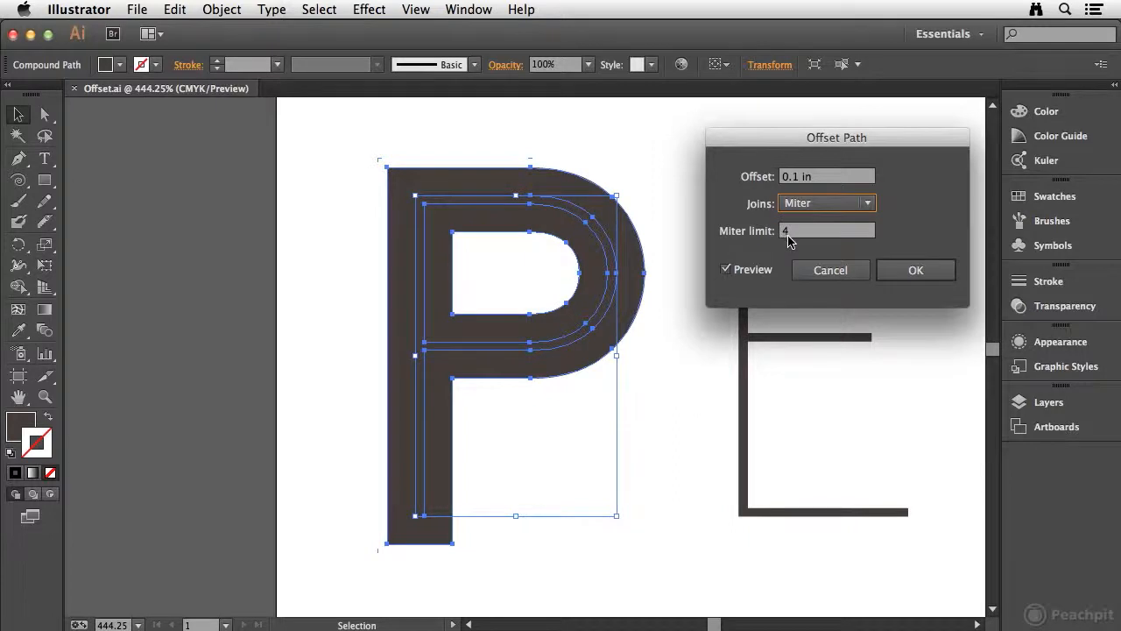
{"action": "left_click", "coordinate": [915, 272]}
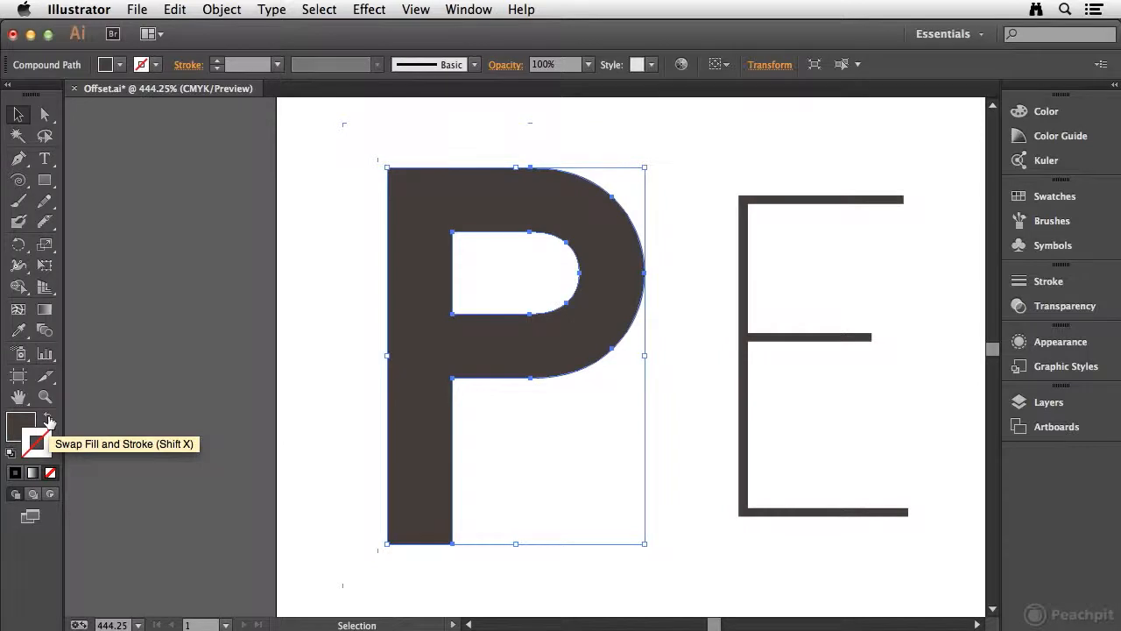
- Swap the fill and stroke of the P's offset shape and set its stroke weight to 2 pt
{"action": "left_click", "coordinate": [49, 421]}
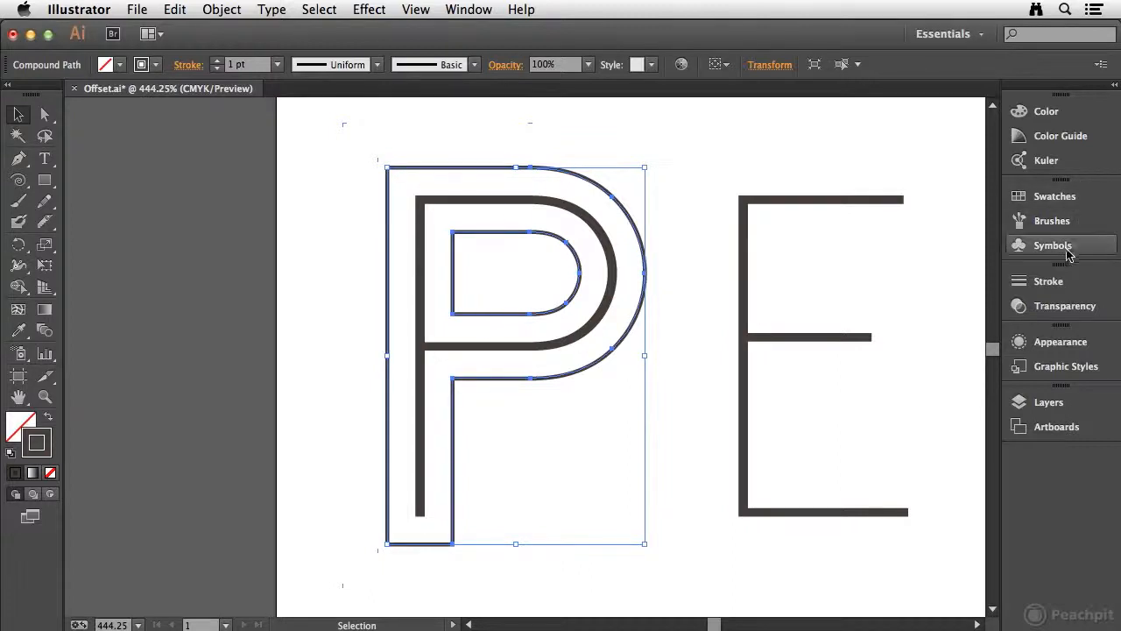
{"action": "left_click", "coordinate": [1076, 282]}
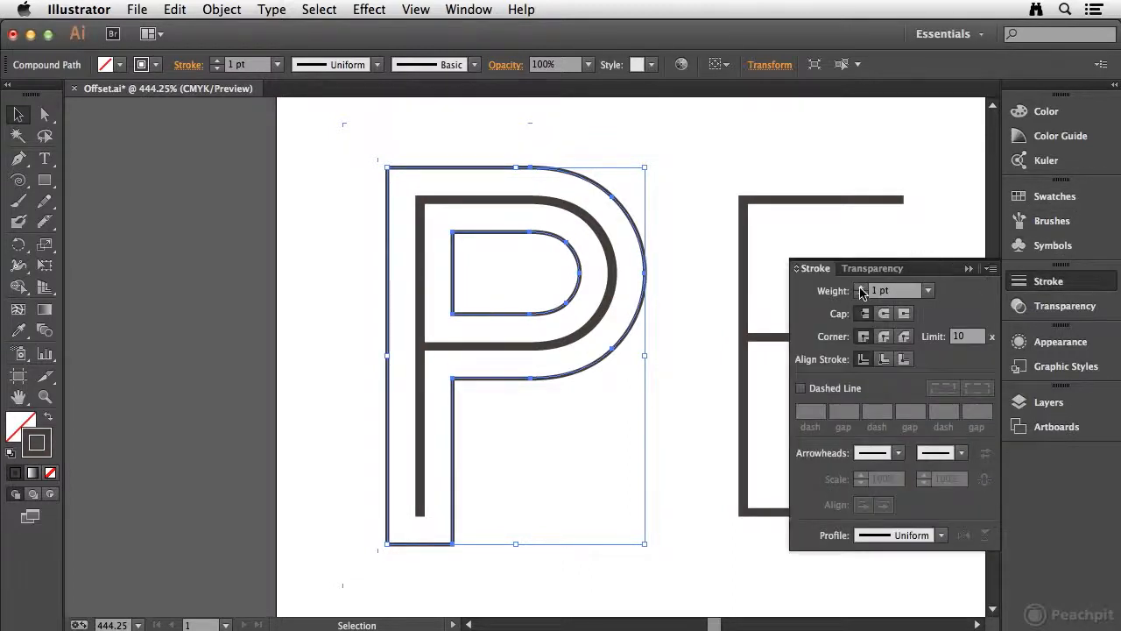
{"action": "left_click", "coordinate": [862, 286]}
{"action": "left_click", "coordinate": [1086, 282]}
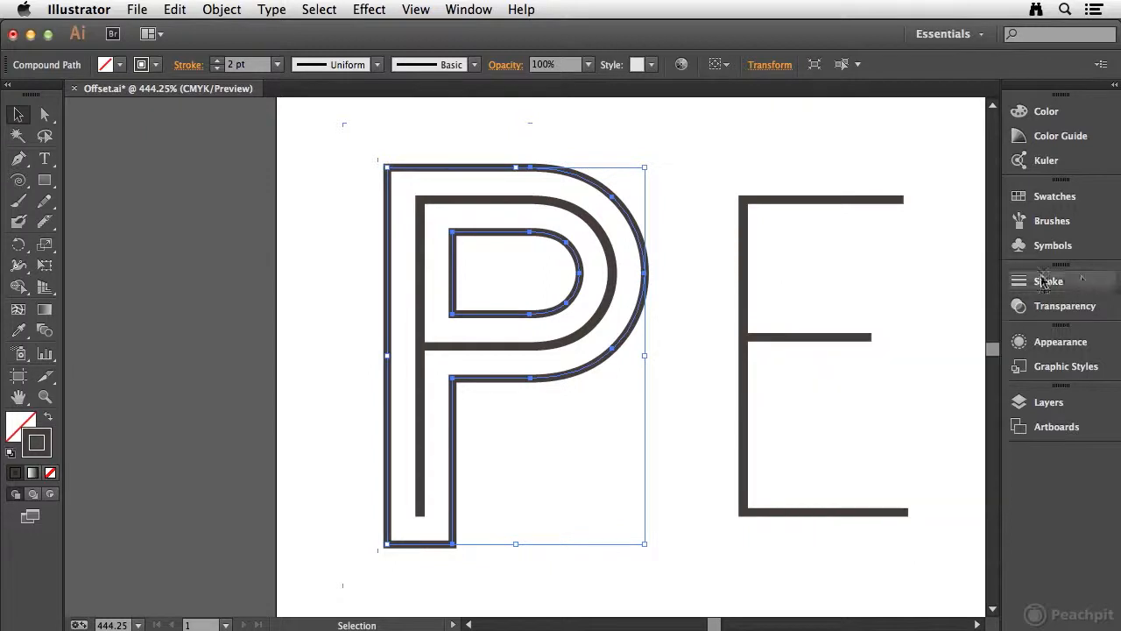
{"action": "left_click", "coordinate": [311, 215]}
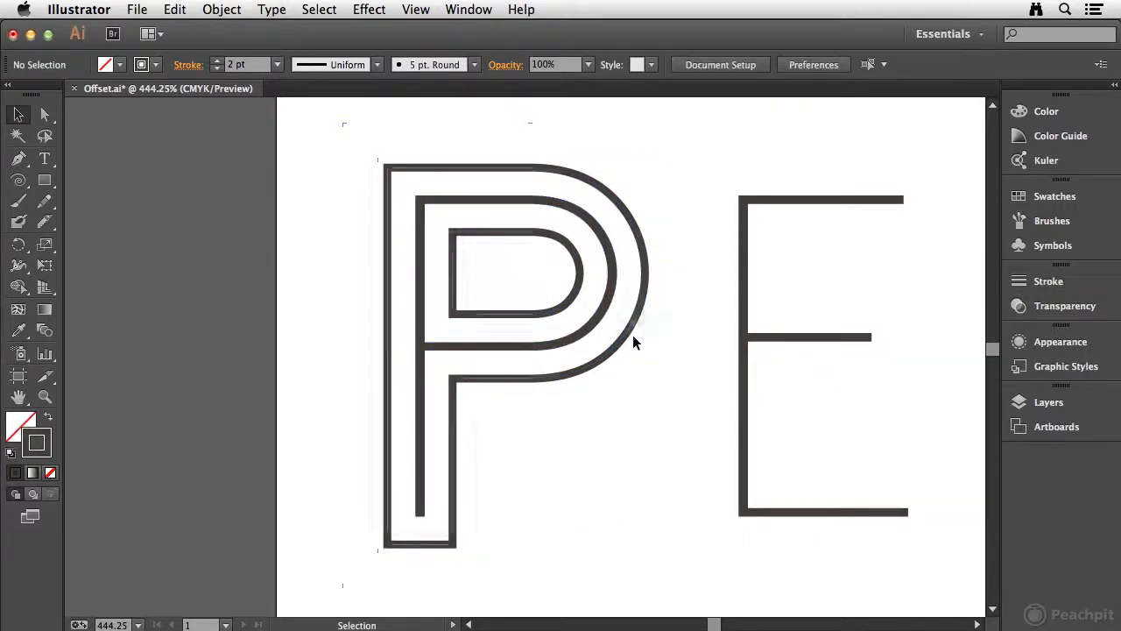
- Expand the P's stroked offset outline with both Fill and Stroke included
{"action": "key", "text": "space"}
{"action": "left_click_drag", "start_coordinate": [645, 348], "coordinate": [468, 351]}
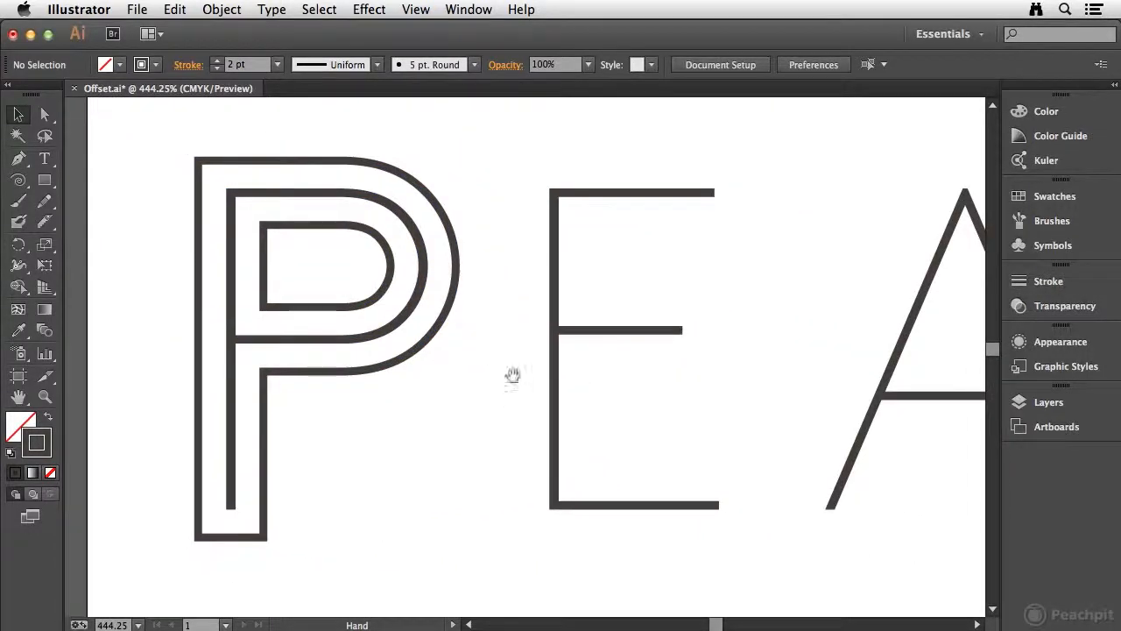
{"action": "left_click", "coordinate": [307, 306]}
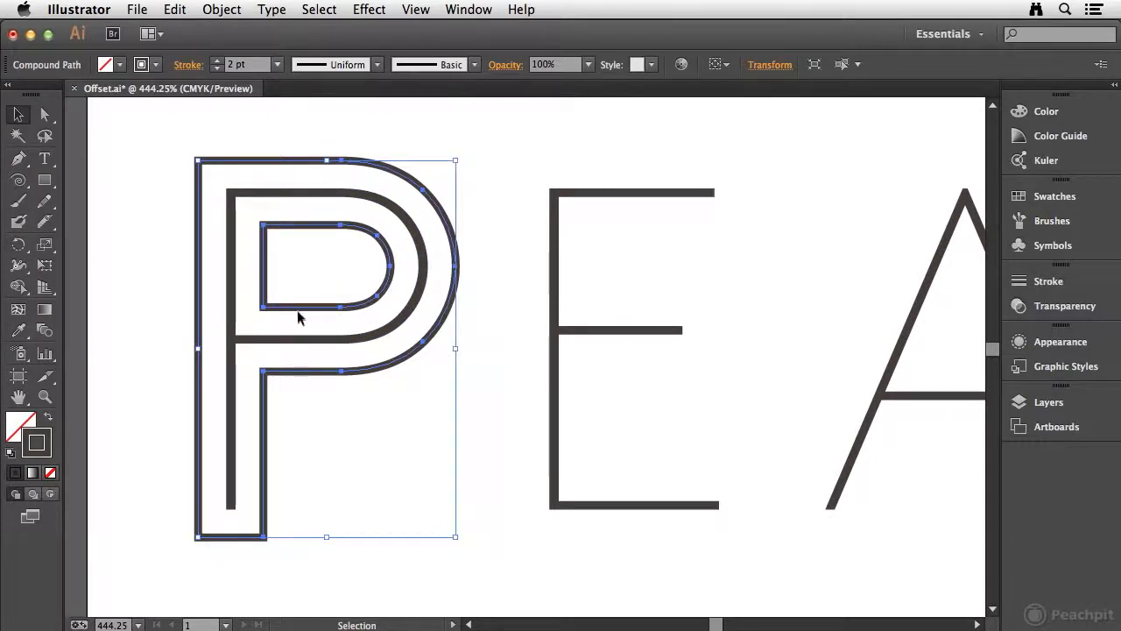
{"action": "left_click", "coordinate": [222, 9]}
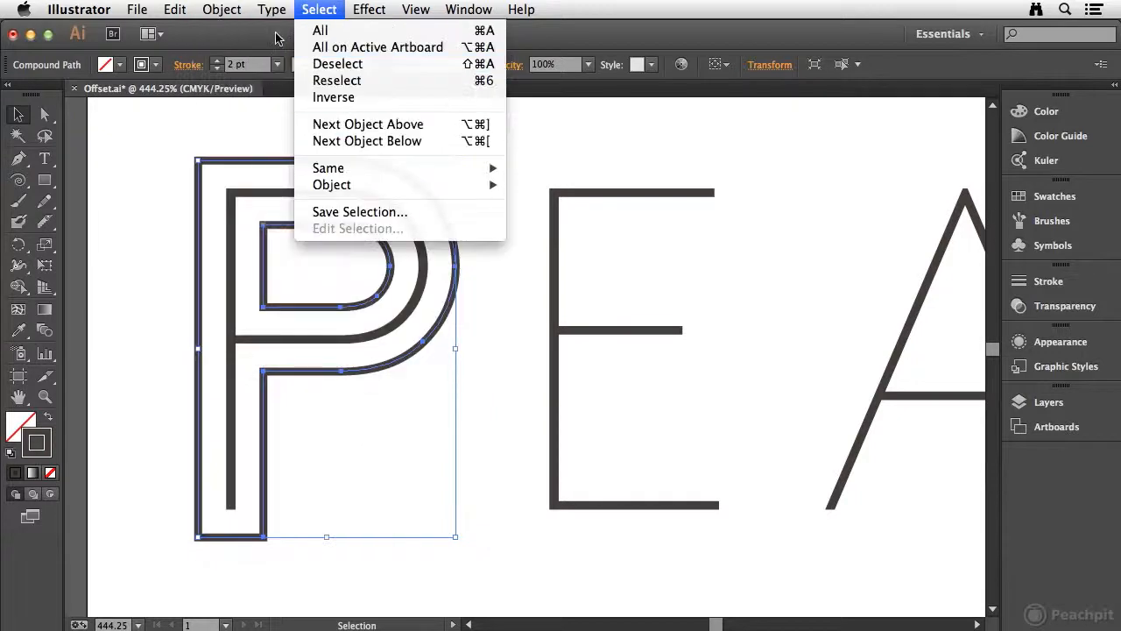
{"action": "left_click", "coordinate": [267, 188]}
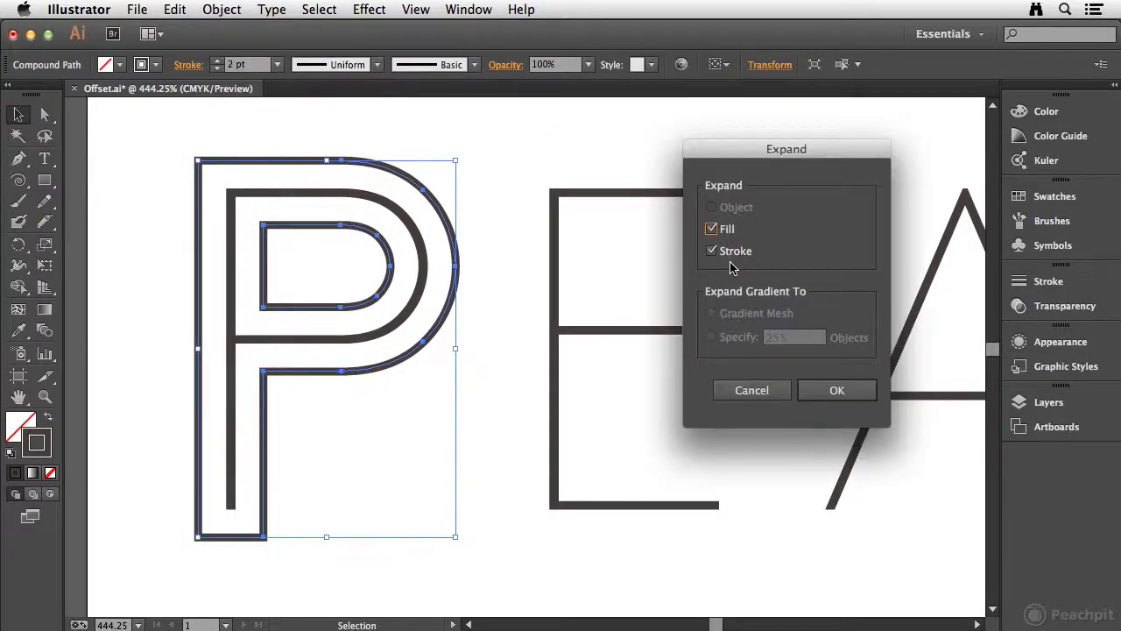
{"action": "left_click", "coordinate": [832, 390]}
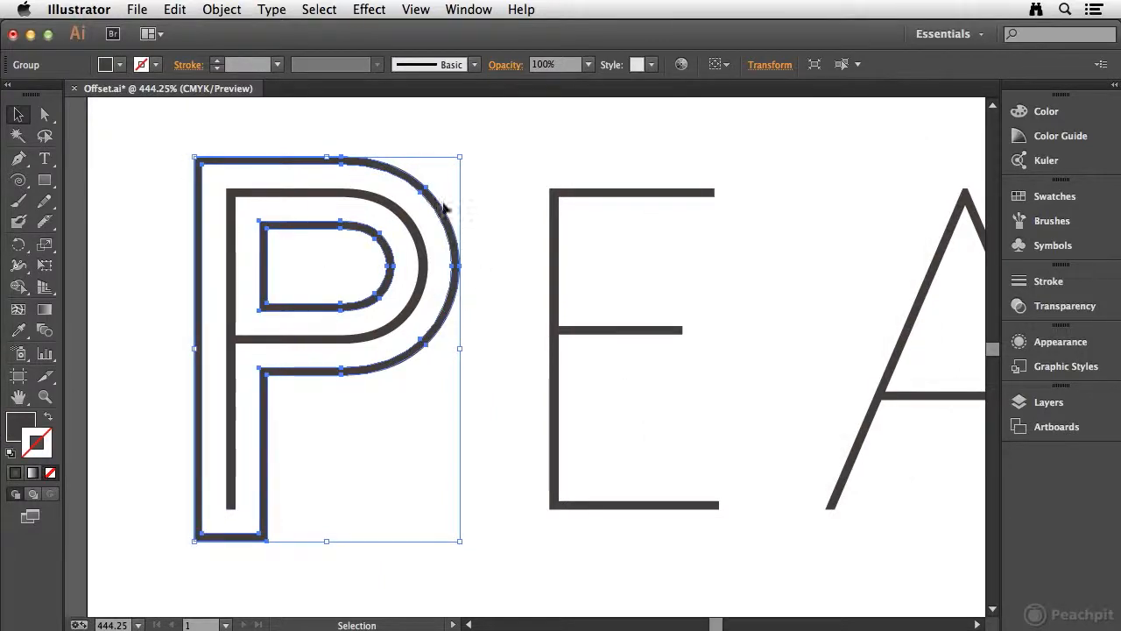
- Undo the expansion of the P's outline and deselect it
{"action": "left_click", "coordinate": [186, 12]}
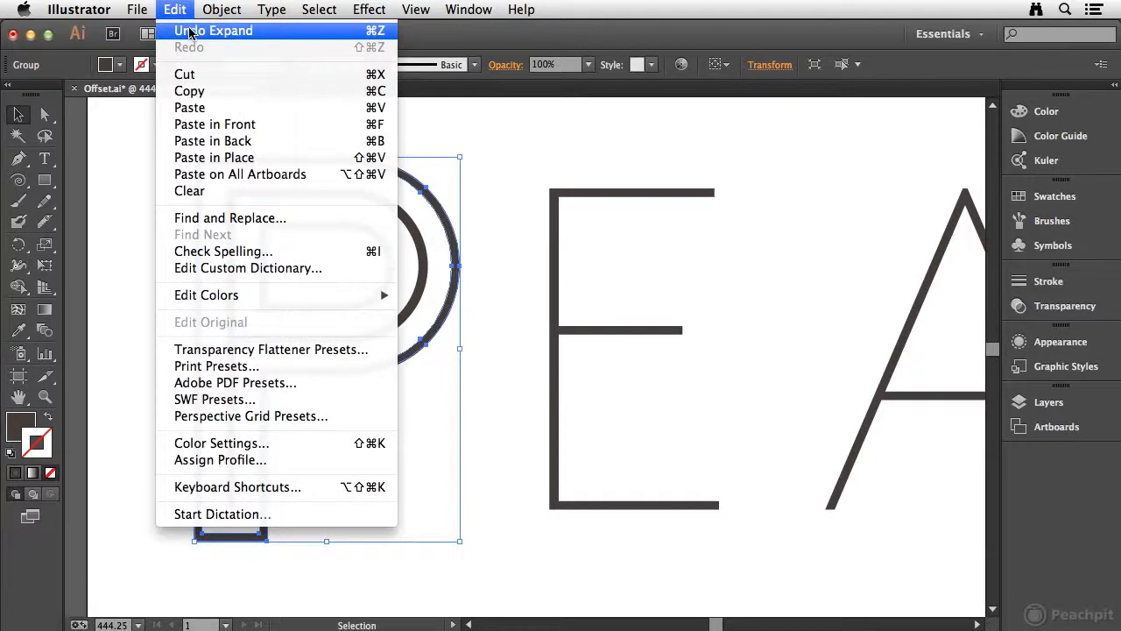
{"action": "left_click", "coordinate": [195, 29]}
{"action": "left_click", "coordinate": [111, 183]}
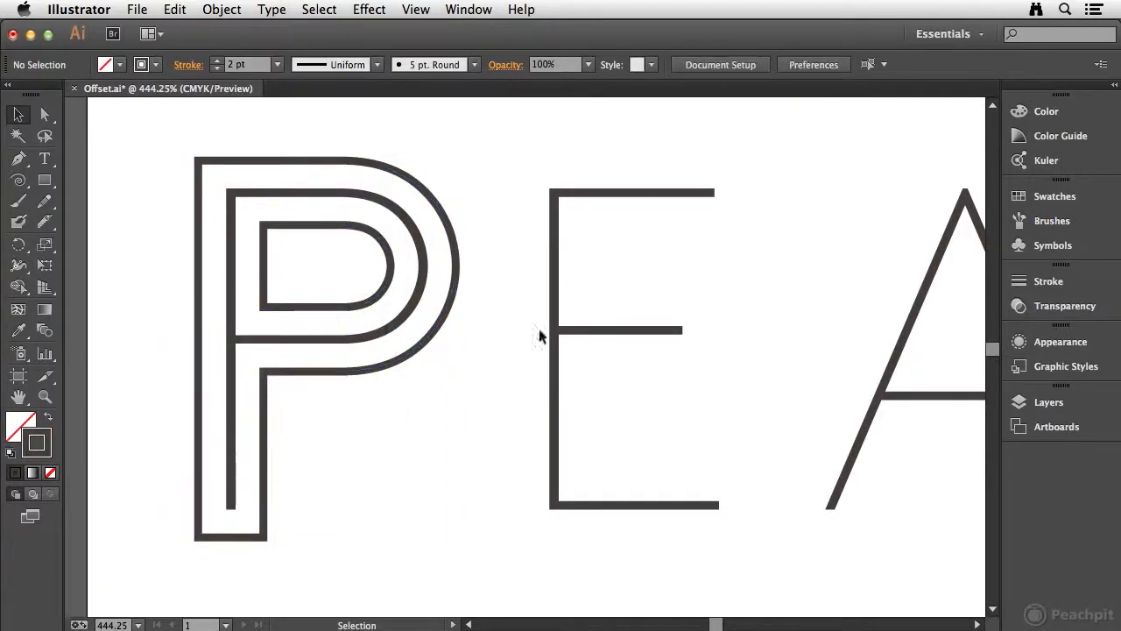
- Offset the paths of the letters E, A, K and S together by 0.1 in with Miter joins
{"action": "left_click_drag", "start_coordinate": [795, 298], "coordinate": [565, 286]}
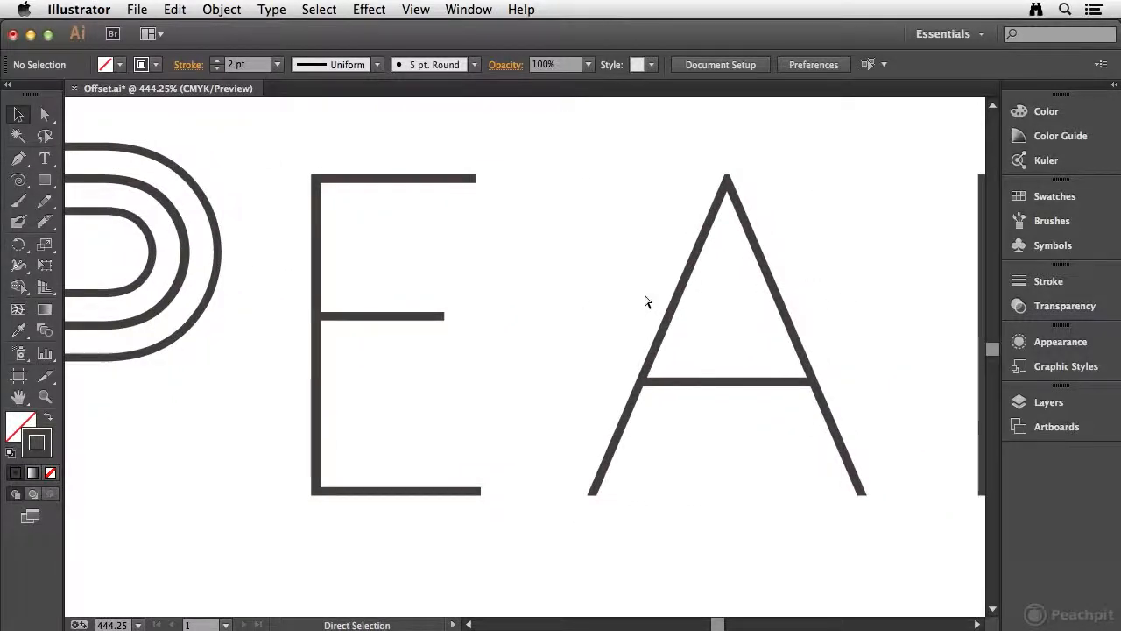
{"action": "key", "text": "super+minus"}
{"action": "key", "text": "super+minus"}
{"action": "key", "text": "super+minus"}
{"action": "left_click_drag", "start_coordinate": [570, 242], "coordinate": [460, 270]}
{"action": "left_click_drag", "start_coordinate": [225, 232], "coordinate": [804, 433]}
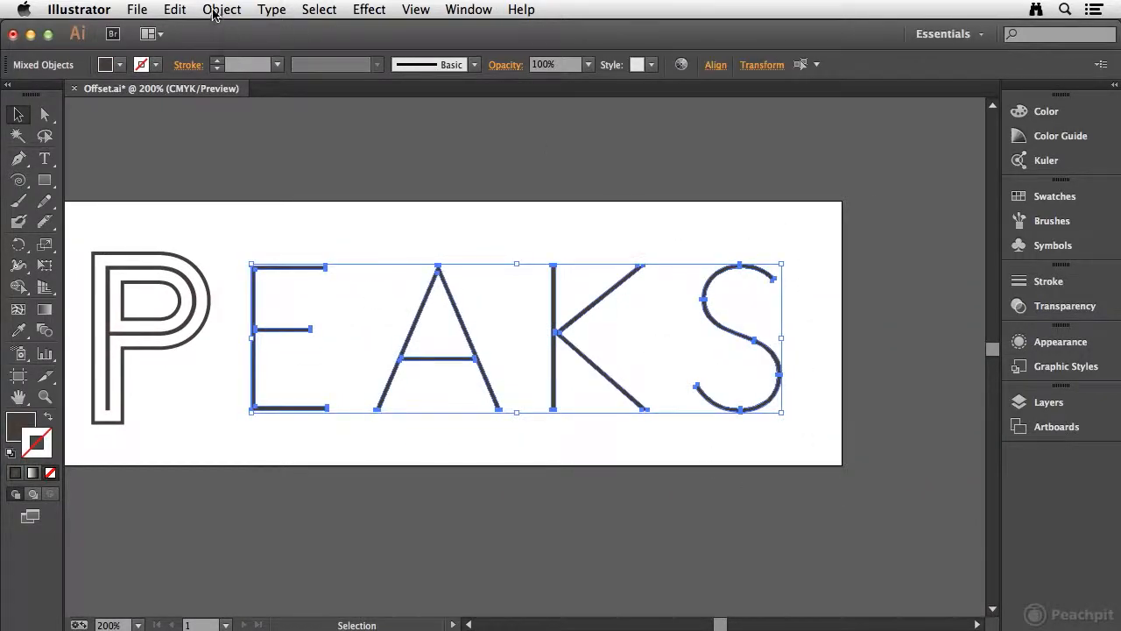
{"action": "left_click", "coordinate": [222, 8]}
{"action": "mouse_move", "coordinate": [298, 339]}
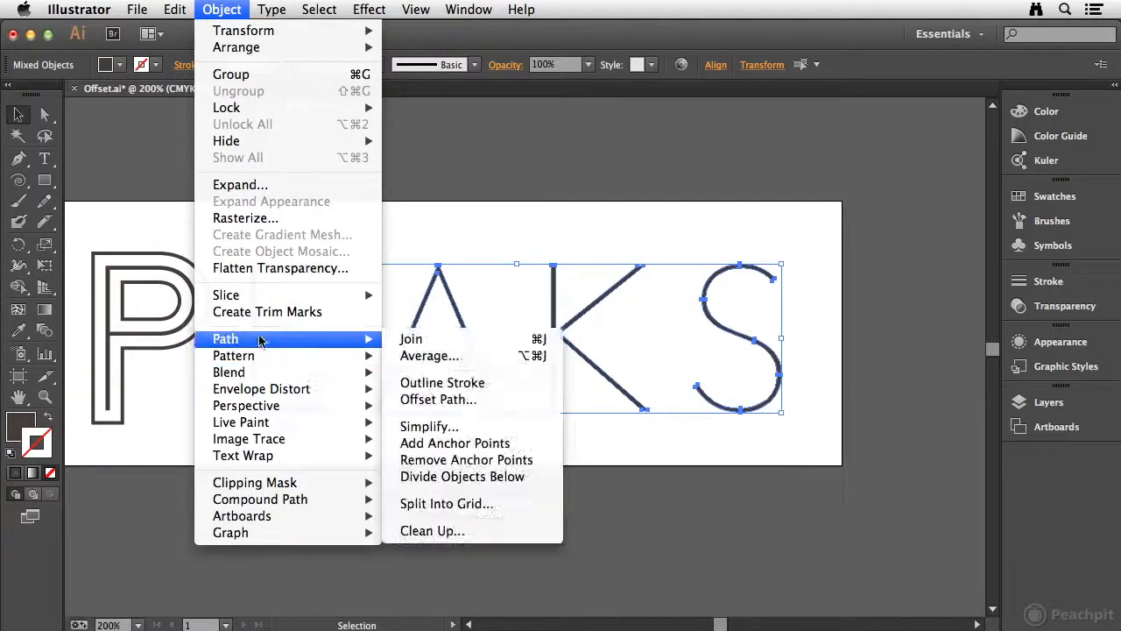
{"action": "left_click", "coordinate": [449, 396]}
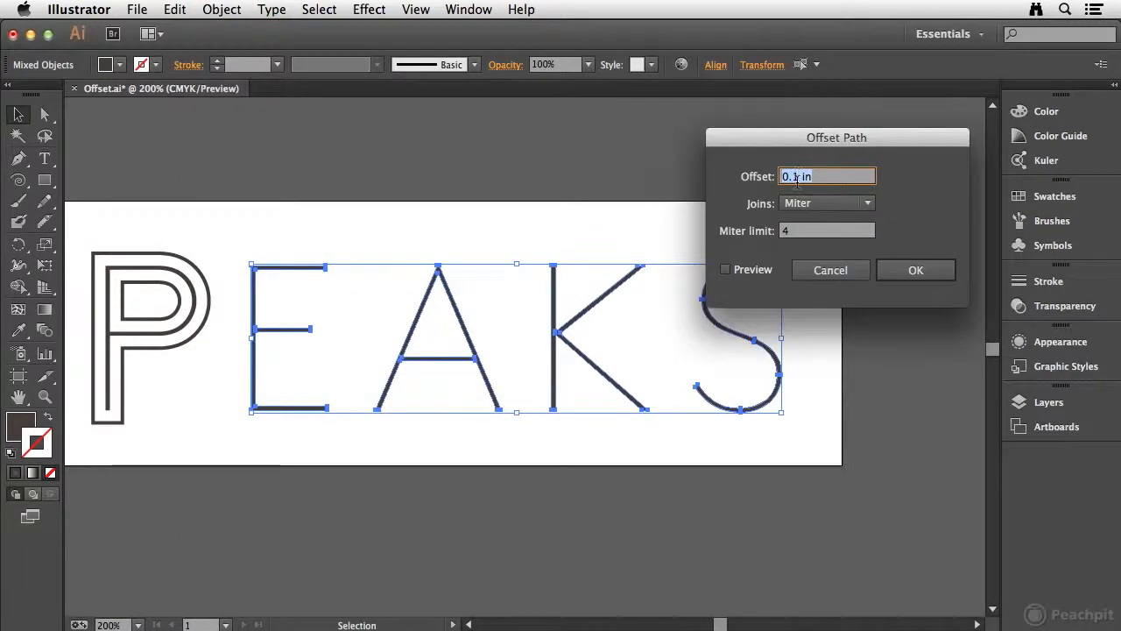
{"action": "left_click", "coordinate": [921, 275]}
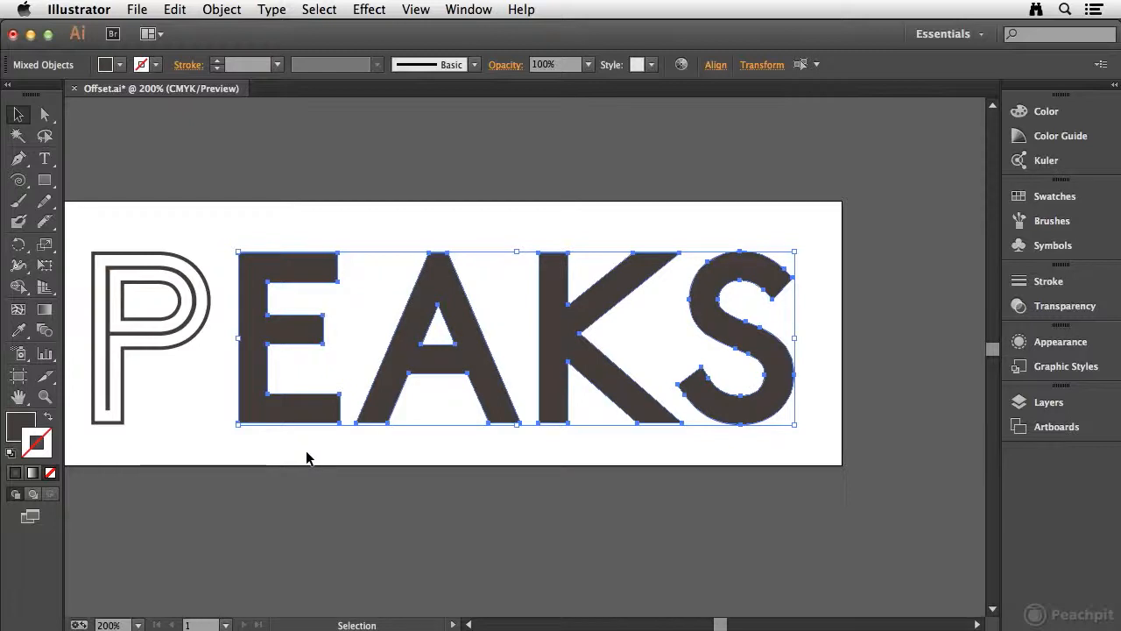
- Swap fill and stroke on the offset shapes of E, A, K and S and set their stroke weight to 2 pt
{"action": "key", "text": "shift+x"}
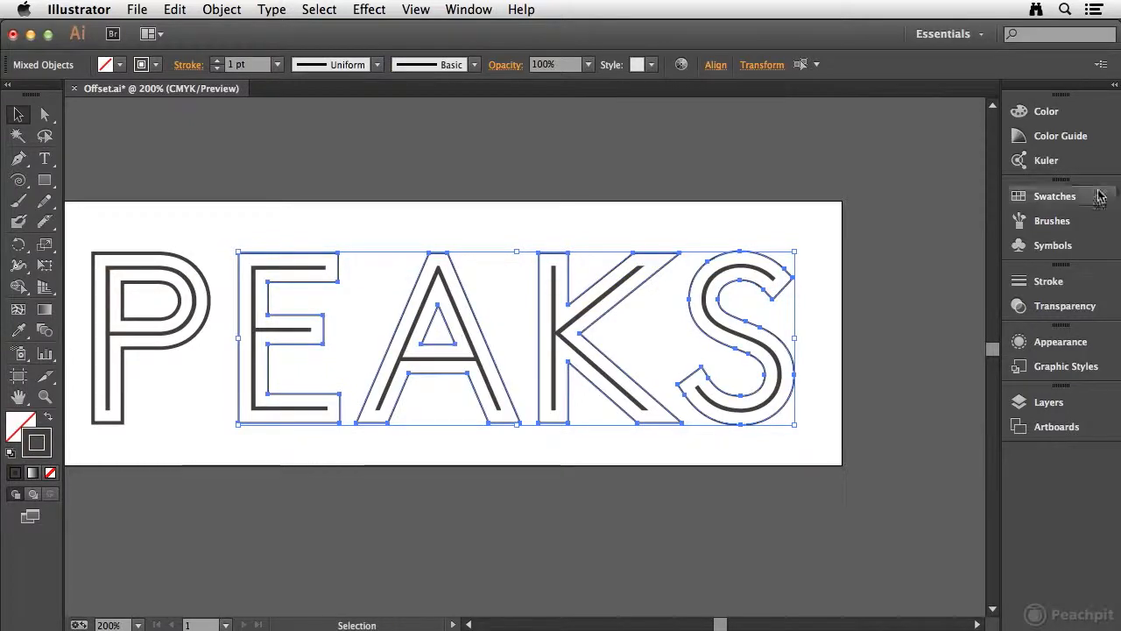
{"action": "left_click", "coordinate": [1061, 281]}
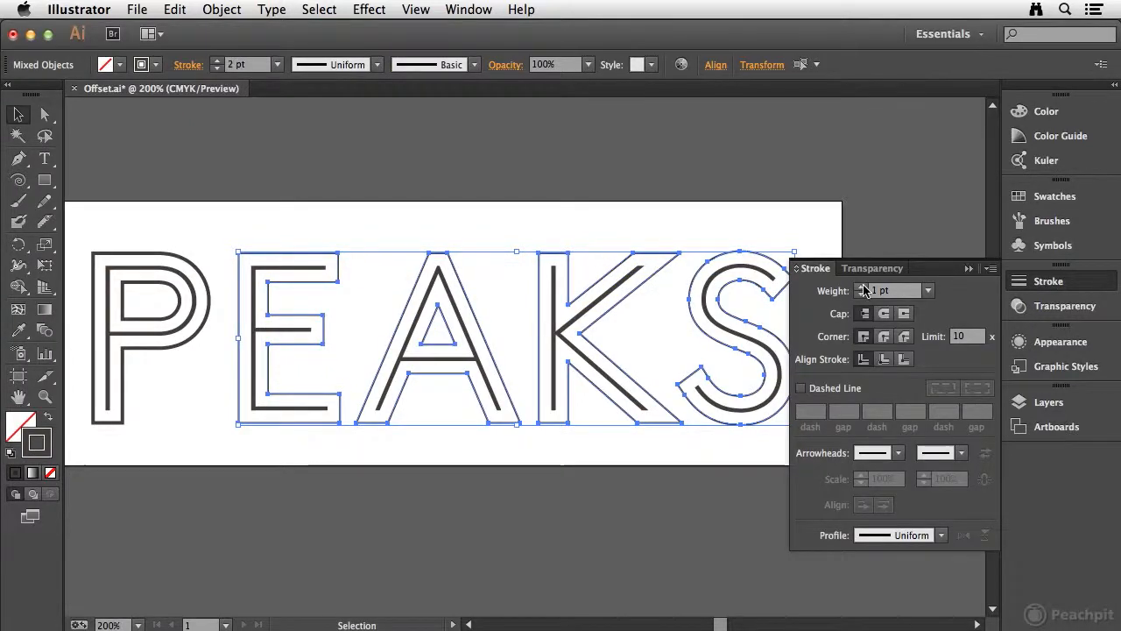
{"action": "left_click", "coordinate": [860, 288]}
{"action": "left_click", "coordinate": [1060, 281]}
{"action": "left_click", "coordinate": [814, 233]}
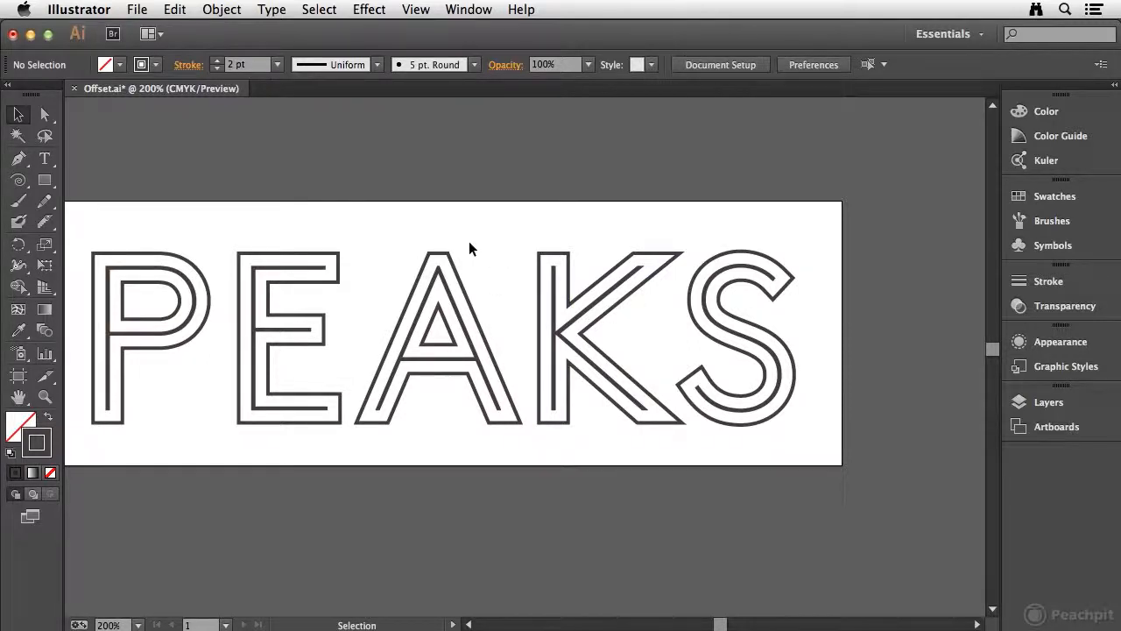
{"action": "key", "text": "super+0"}
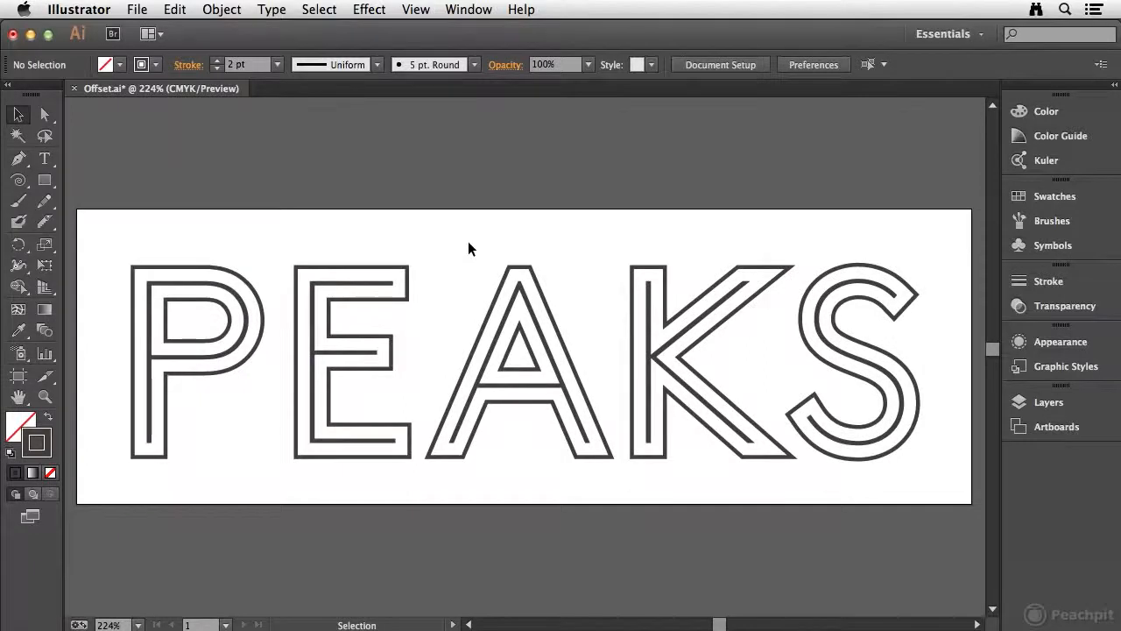